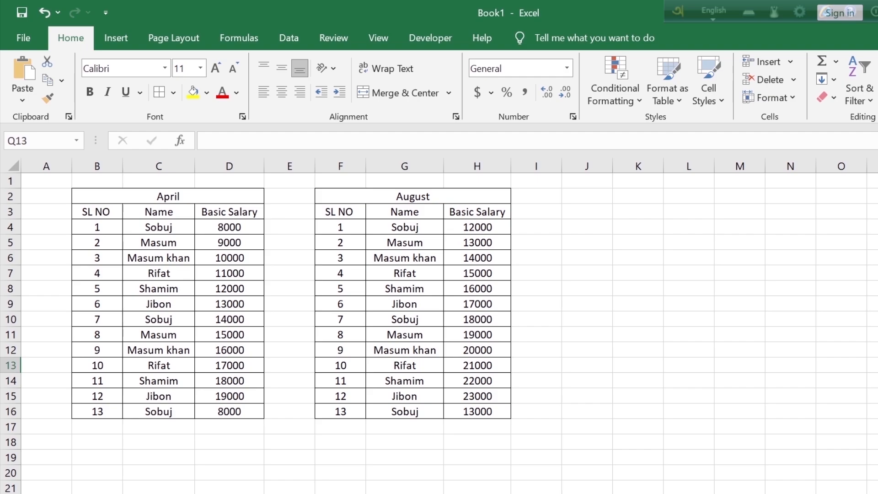
pyautogui.press('Down')
pyautogui.press('Down')
pyautogui.press('Down')
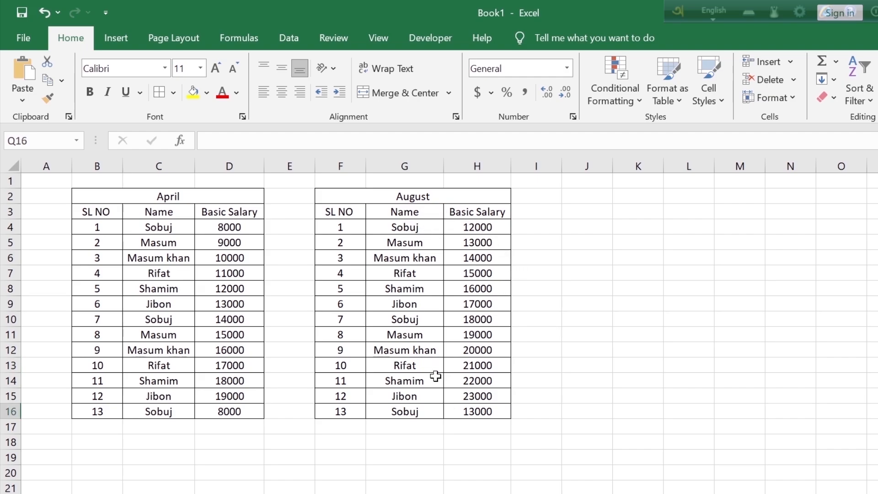
# Step: Copy the whole August salary table, range F2:H16
pyautogui.moveTo(339, 195); pyautogui.dragTo(482, 411)
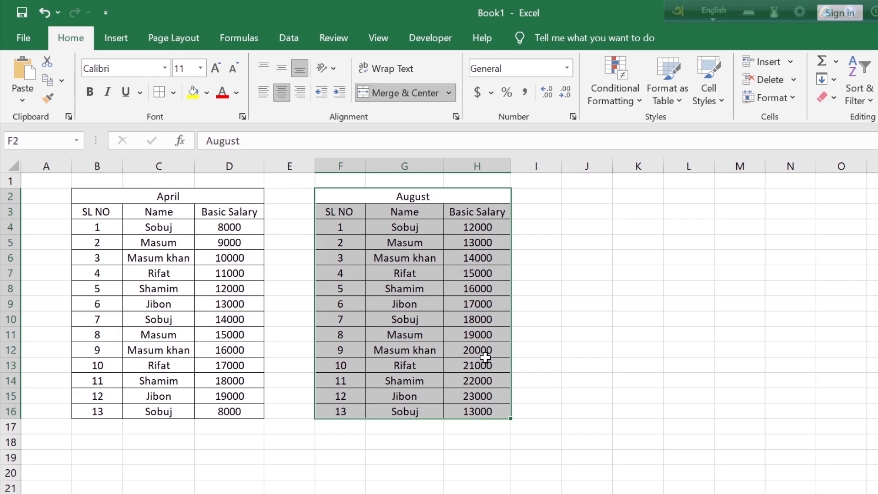
pyautogui.rightClick(409, 249)
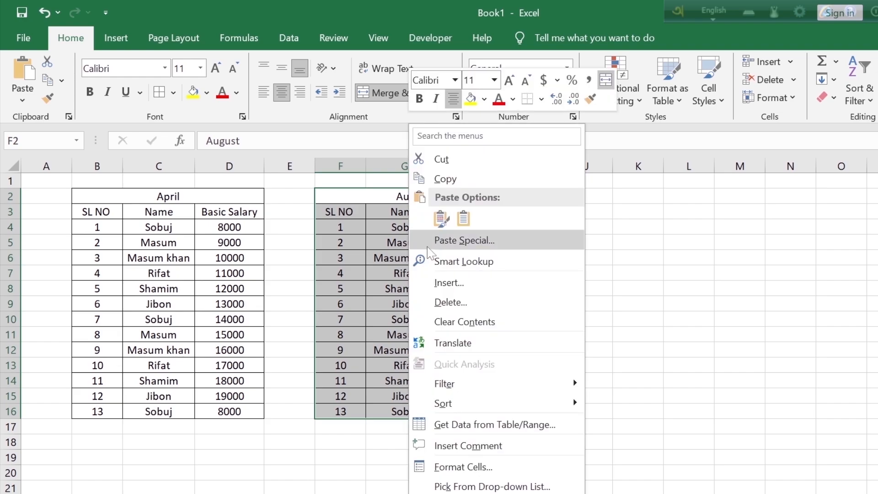
pyautogui.click(451, 179)
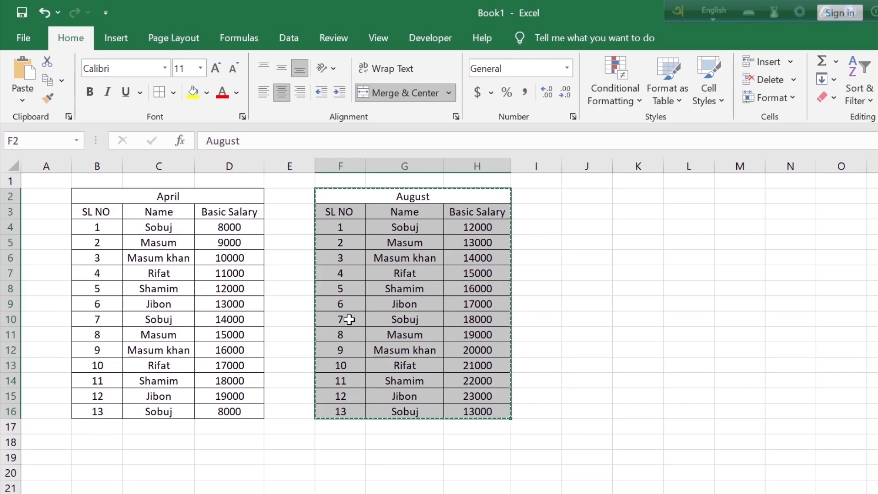
# Step: Paste the copied August table as a picture and move it beside the original, over about columns J to N
pyautogui.click(23, 102)
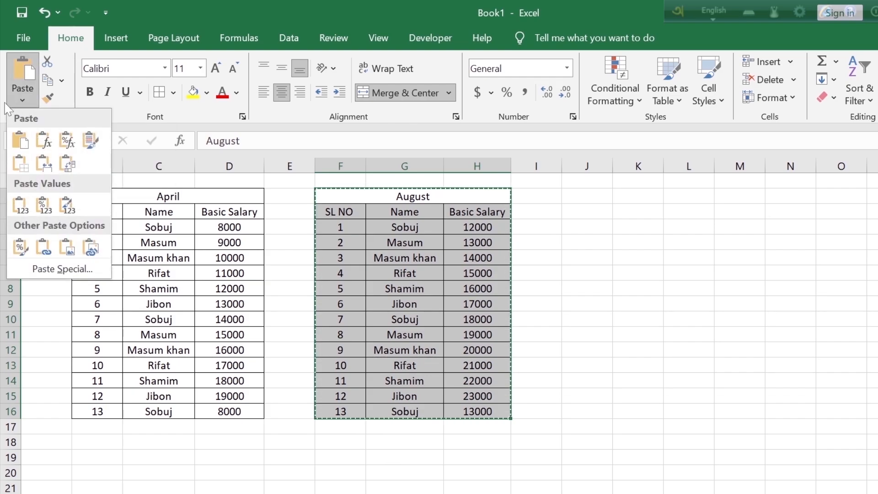
pyautogui.rightClick(404, 244)
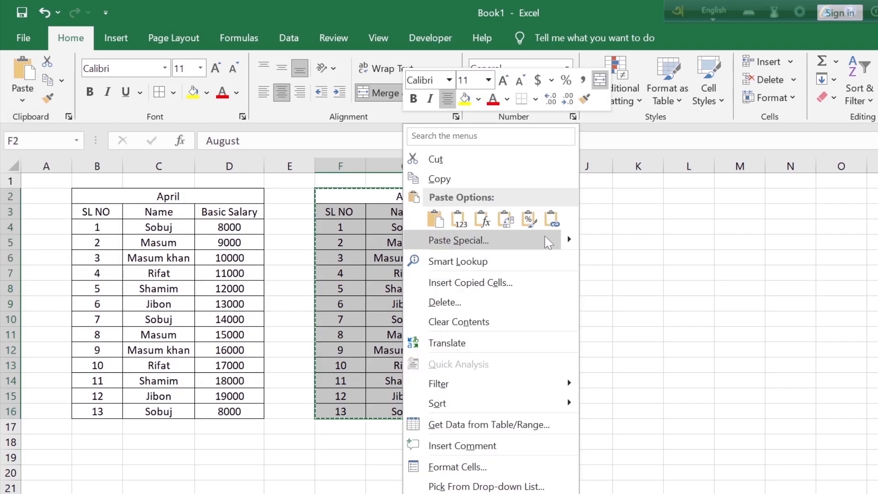
pyautogui.moveTo(571, 243)
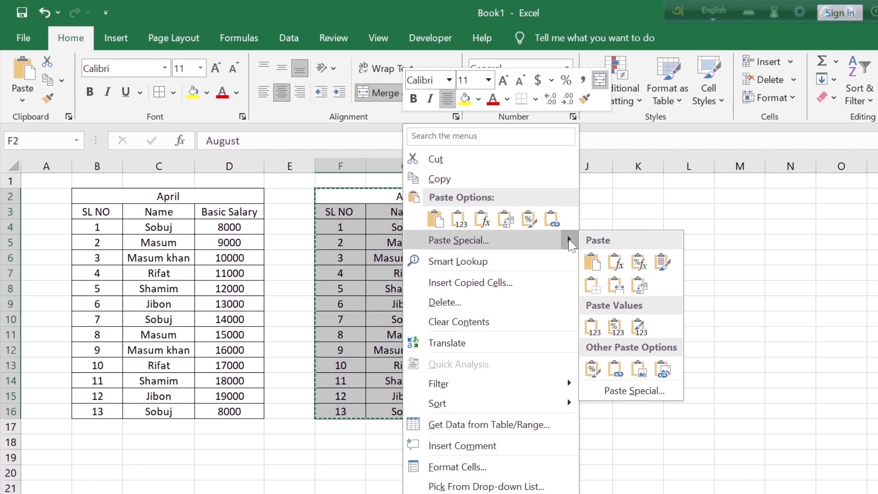
pyautogui.click(23, 101)
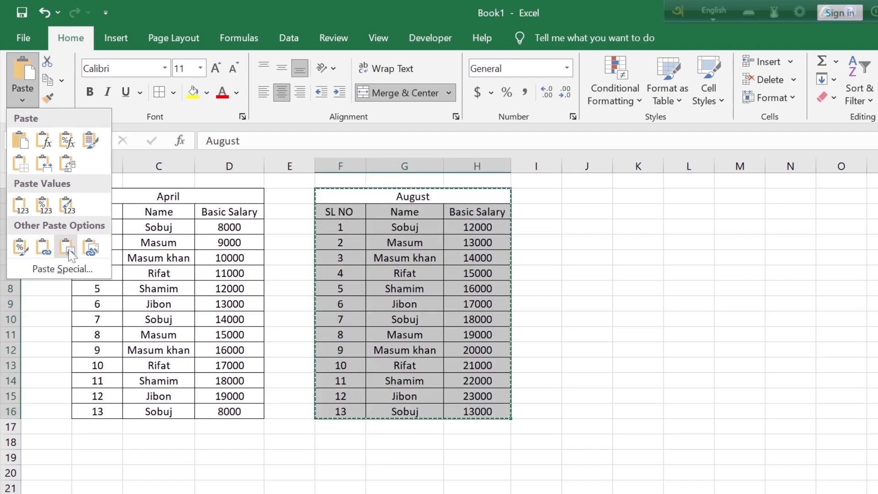
pyautogui.click(67, 250)
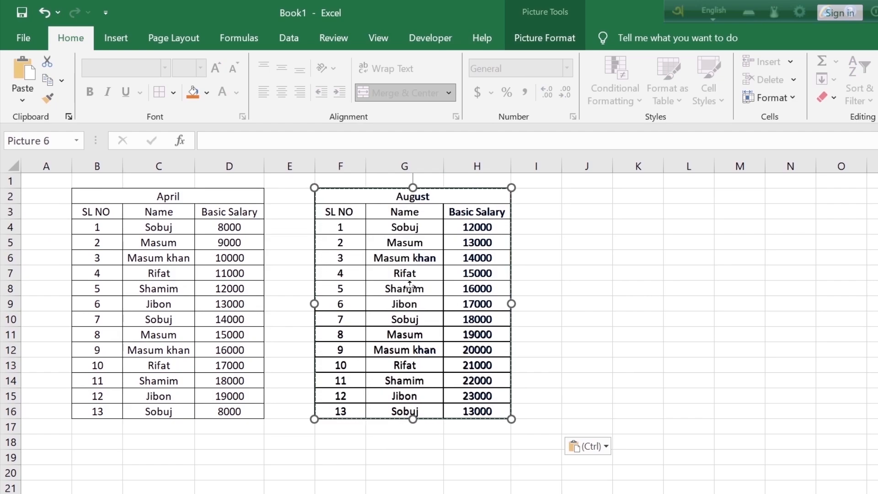
pyautogui.moveTo(410, 287); pyautogui.dragTo(673, 284)
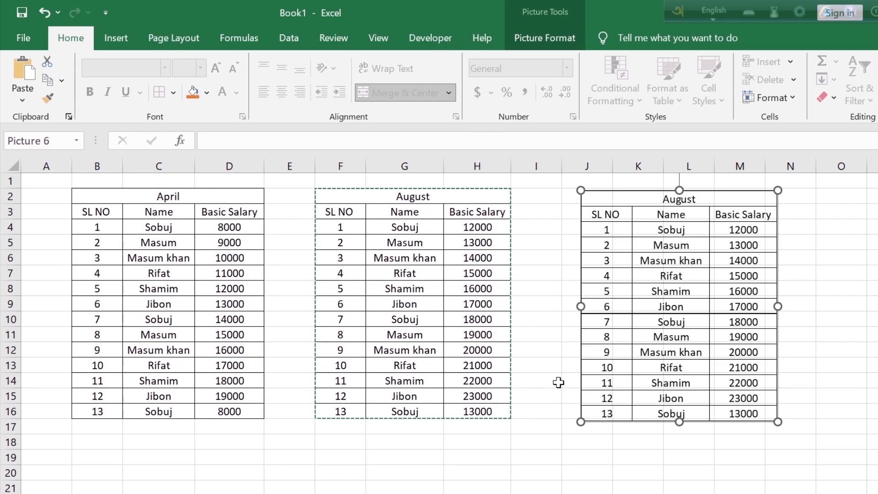
pyautogui.moveTo(690, 251)
pyautogui.mouseDown()
pyautogui.moveTo(663, 322)
pyautogui.moveTo(614, 246)
pyautogui.moveTo(701, 278)
pyautogui.moveTo(688, 232)
pyautogui.moveTo(631, 338)
pyautogui.moveTo(705, 263)
pyautogui.moveTo(731, 259)
pyautogui.moveTo(706, 253)
pyautogui.mouseUp()
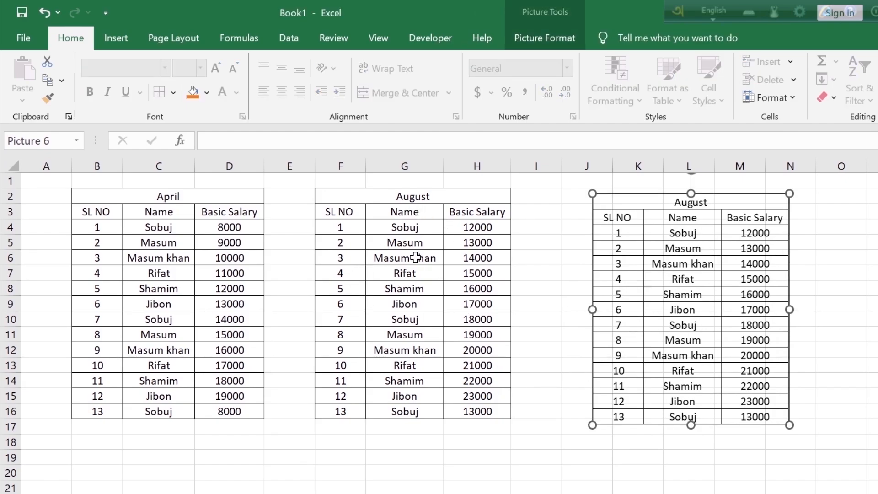
# Step: Replace the employee name in cell G4 of the August source table with a different full name
pyautogui.click(420, 227)
pyautogui.doubleClick(419, 228)
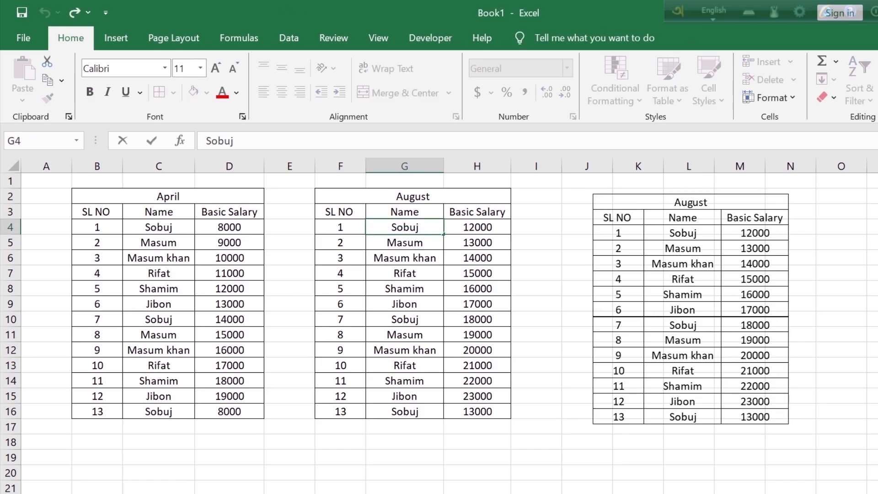
pyautogui.press('BackSpace')
pyautogui.press('BackSpace')
pyautogui.press('BackSpace')
pyautogui.press('BackSpace')
pyautogui.press('BackSpace')
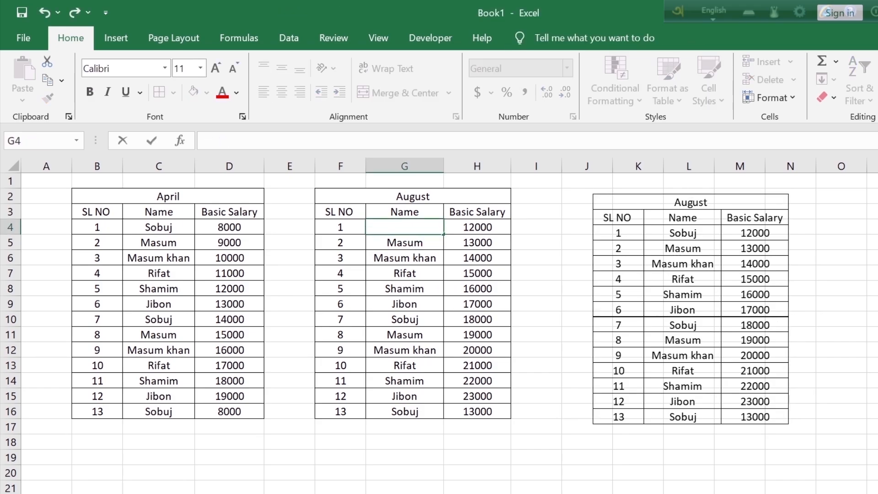
pyautogui.write('Hasan Khan')
pyautogui.press('Return')
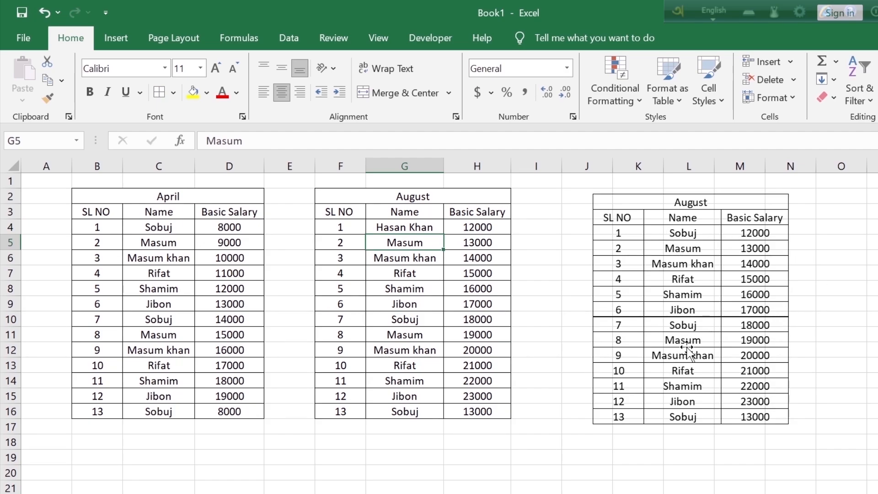
# Step: Reposition the August picture beside the source table, starting in column J at about row 2
pyautogui.click(695, 233)
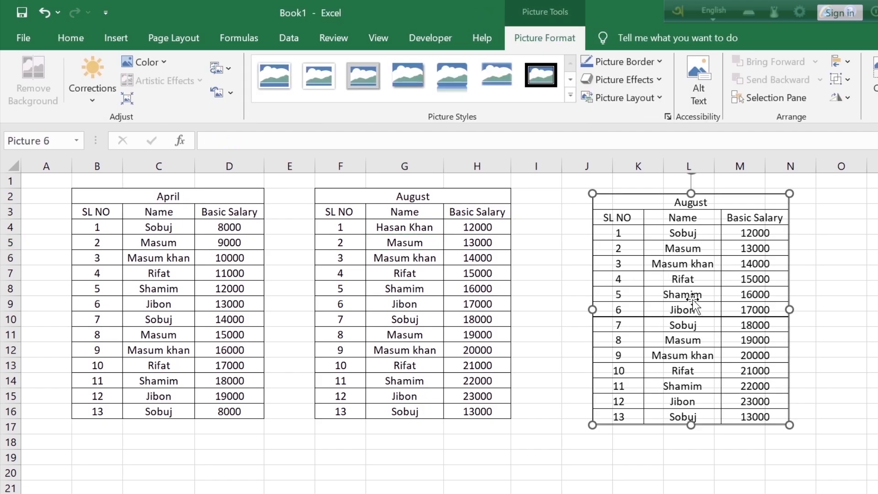
pyautogui.moveTo(740, 192)
pyautogui.mouseDown()
pyautogui.moveTo(730, 221)
pyautogui.moveTo(700, 247)
pyautogui.moveTo(733, 197)
pyautogui.mouseUp()
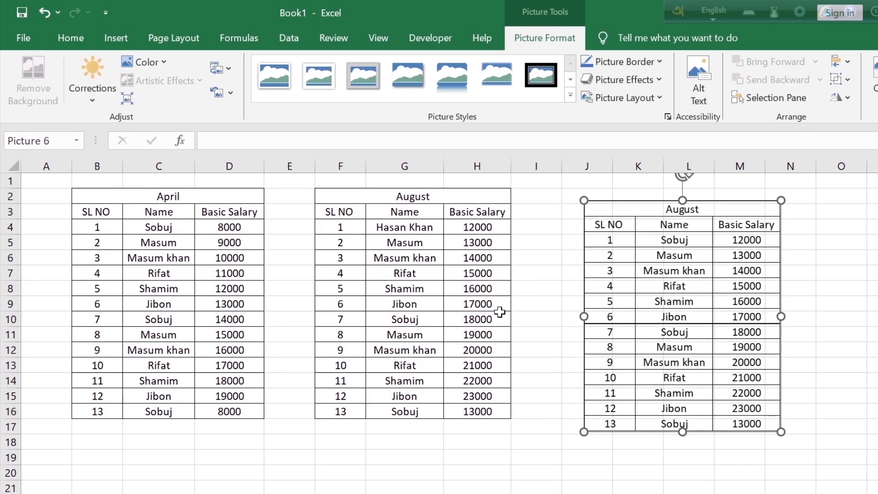
pyautogui.moveTo(753, 250); pyautogui.dragTo(690, 254)
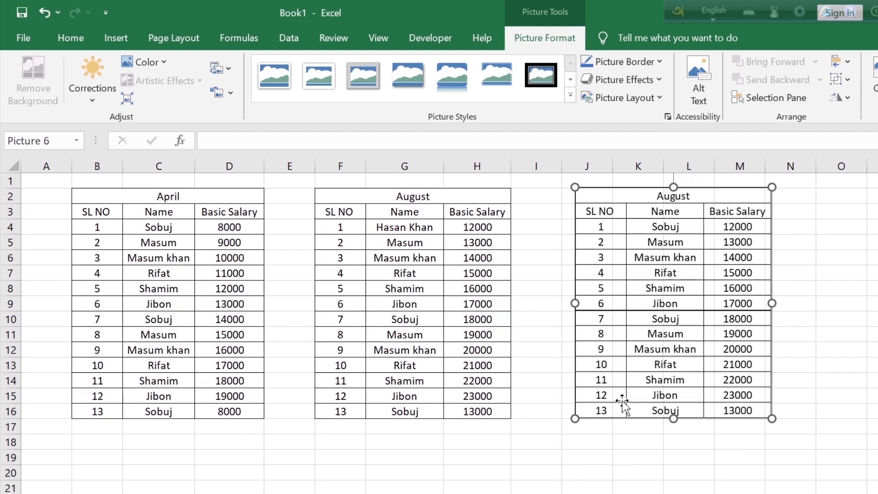
pyautogui.click(605, 453)
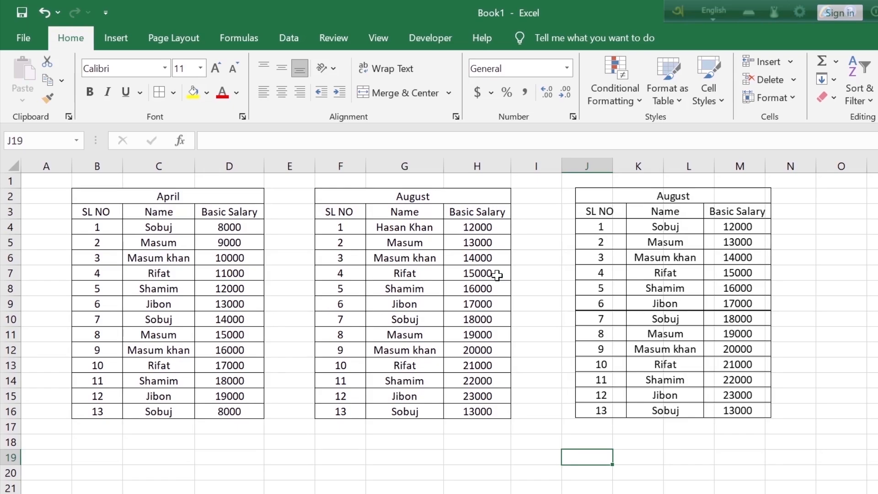
pyautogui.moveTo(690, 235)
pyautogui.mouseDown()
pyautogui.moveTo(692, 333)
pyautogui.moveTo(678, 250)
pyautogui.moveTo(704, 256)
pyautogui.moveTo(686, 240)
pyautogui.moveTo(689, 256)
pyautogui.moveTo(693, 231)
pyautogui.moveTo(690, 246)
pyautogui.mouseUp()
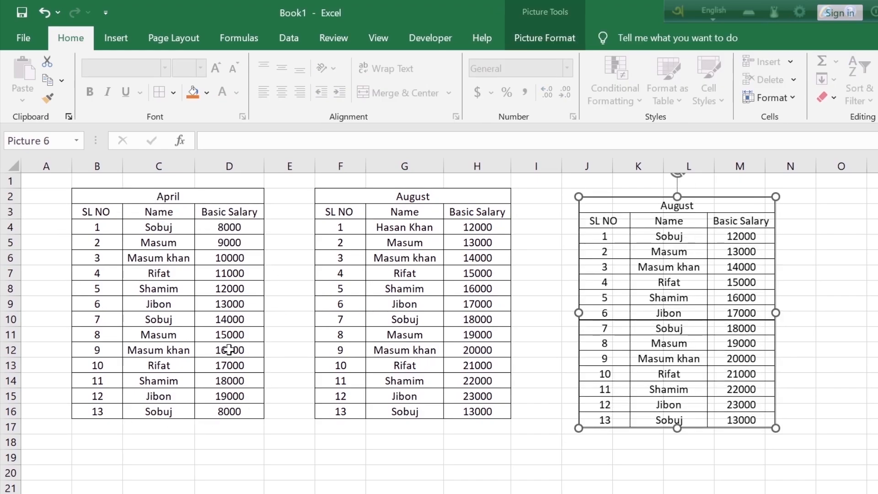
# Step: Copy the April salary table, range B2:D16, and paste it as a picture
pyautogui.click(87, 196)
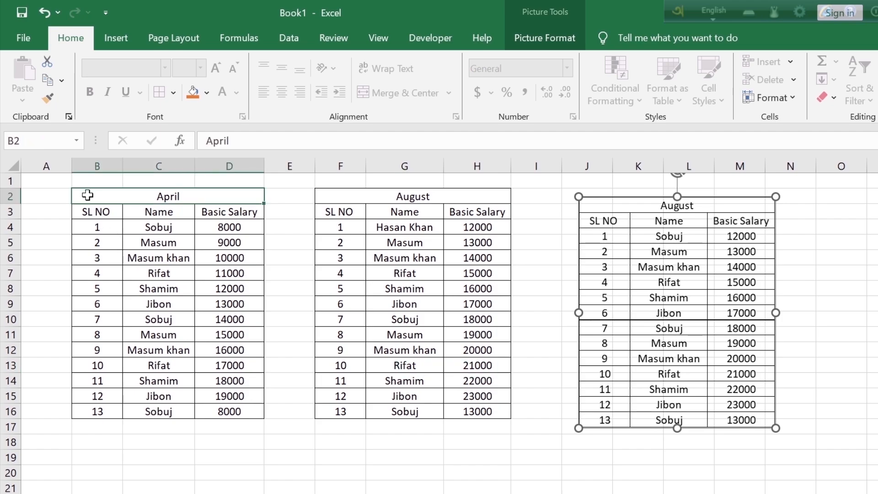
pyautogui.moveTo(93, 211); pyautogui.dragTo(229, 411)
pyautogui.rightClick(194, 273)
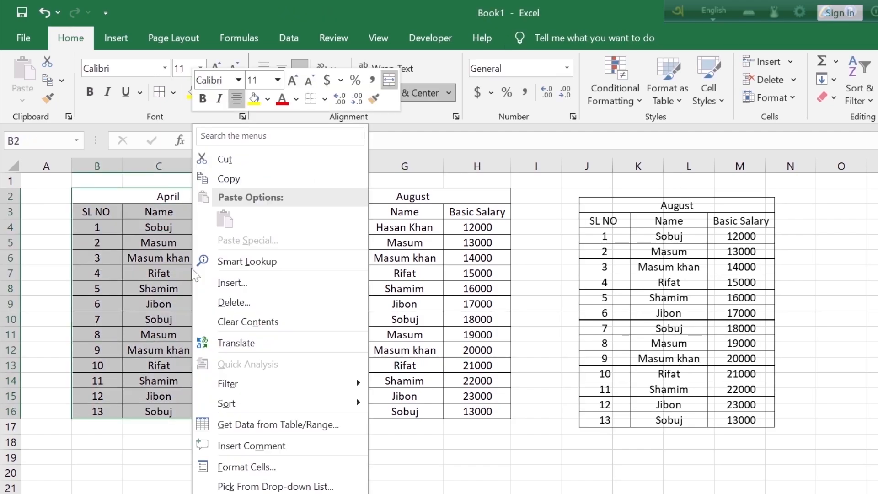
pyautogui.click(229, 179)
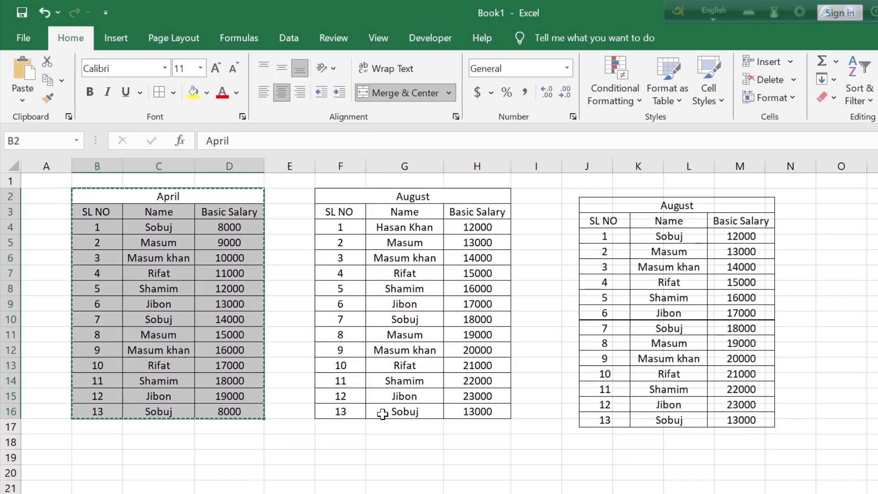
pyautogui.click(22, 96)
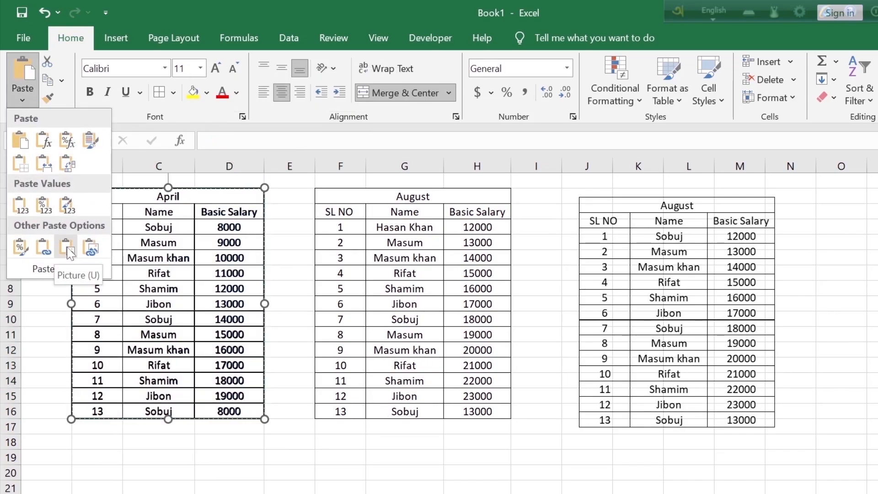
pyautogui.click(67, 252)
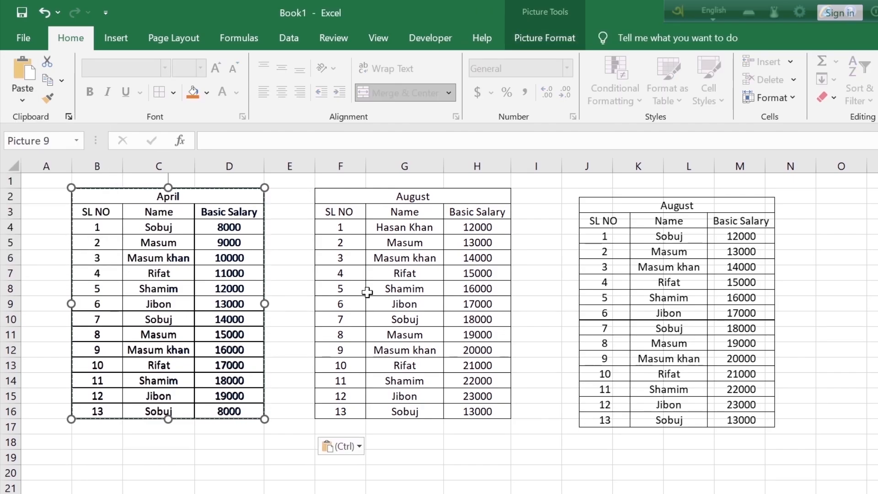
# Step: Move the April picture below the salary tables, over about columns D to G and rows 19 to 34
pyautogui.moveTo(152, 281); pyautogui.dragTo(295, 493)
pyautogui.scroll(-5, 500, 373)
pyautogui.click(500, 375)
pyautogui.doubleClick(351, 323)
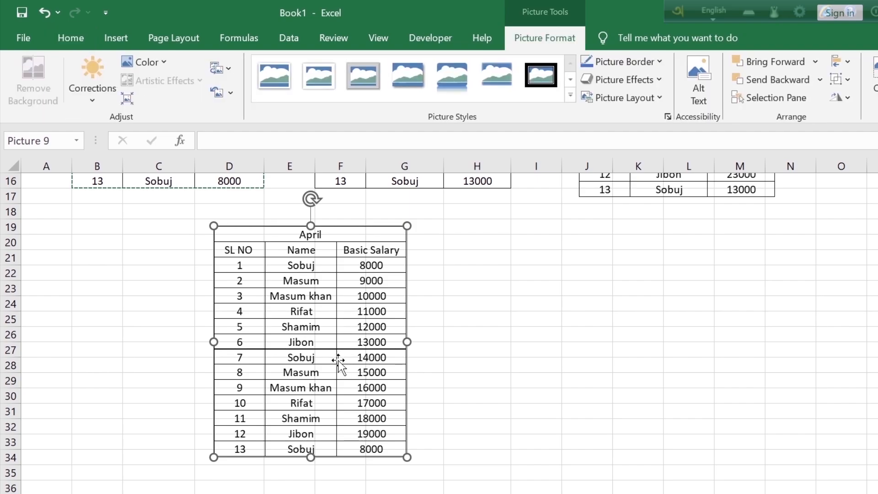
pyautogui.click(554, 320)
pyautogui.click(363, 320)
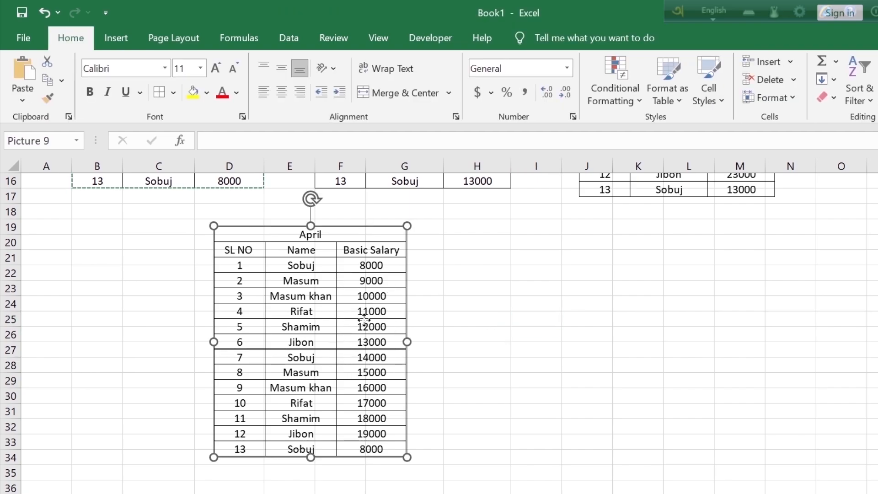
pyautogui.doubleClick(363, 320)
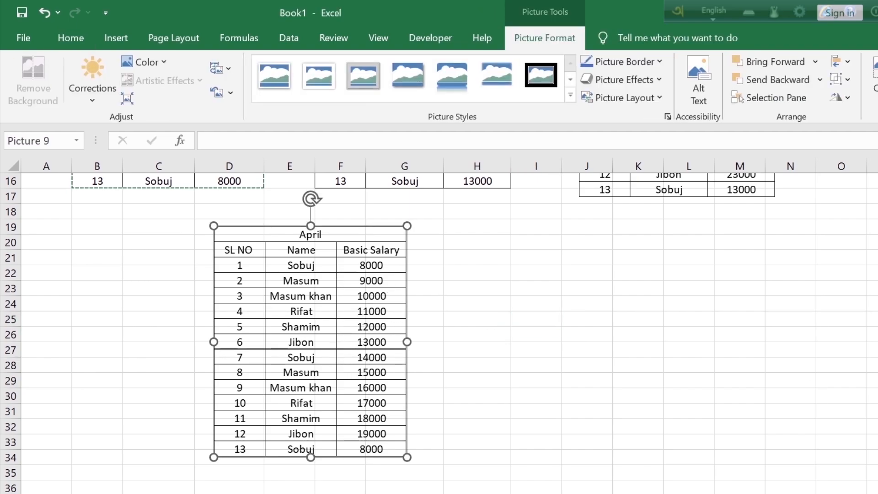
pyautogui.scroll(5, 115, 284)
pyautogui.click(304, 309)
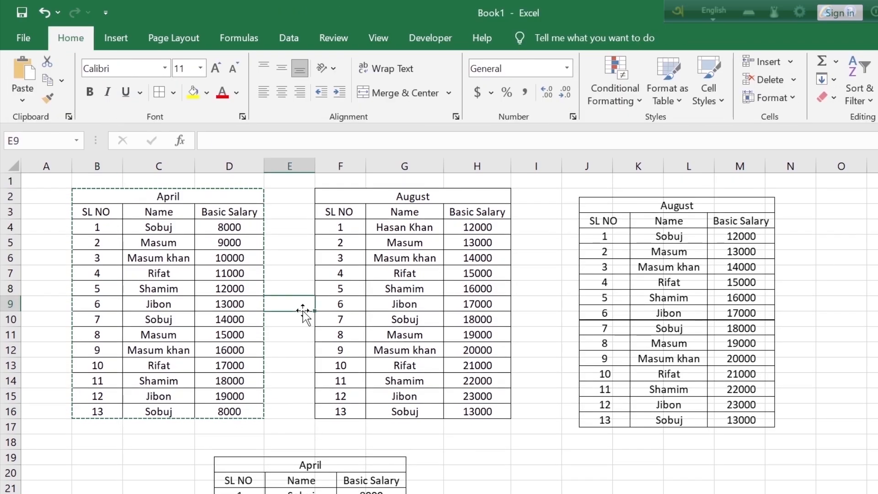
pyautogui.click(293, 348)
pyautogui.scroll(-5, 293, 349)
pyautogui.click(330, 332)
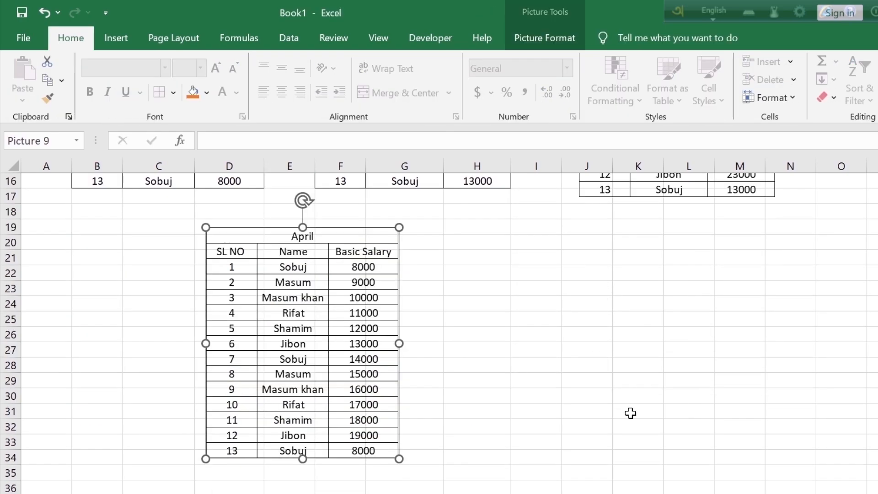
pyautogui.click(499, 379)
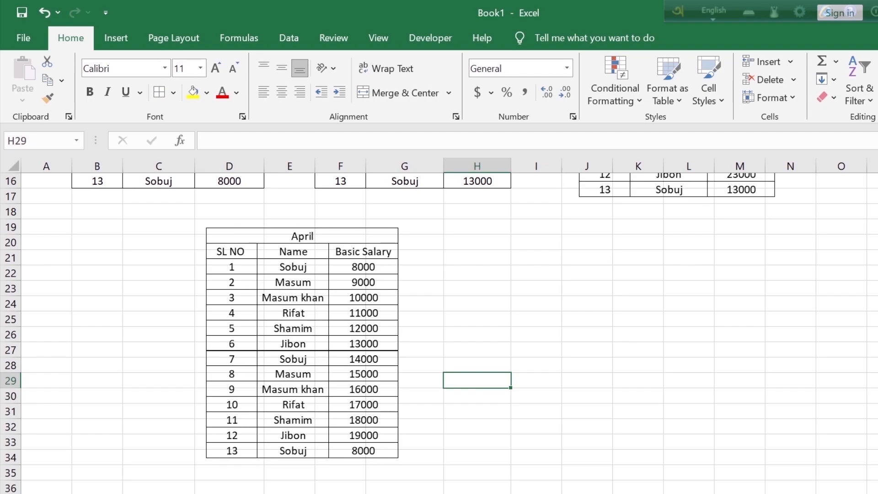
# Step: Copy the August table picture and paste it into the blank Word document
pyautogui.scroll(4, 439, 320)
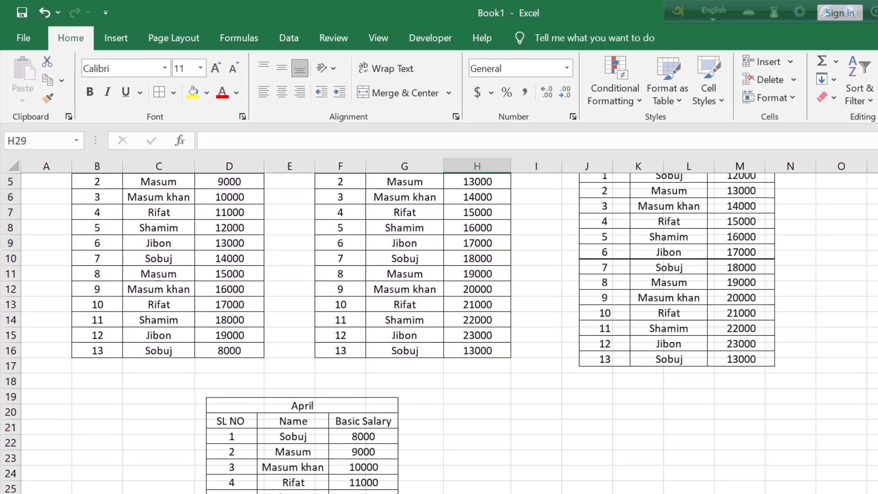
pyautogui.scroll(2, 439, 332)
pyautogui.scroll(-5, 439, 332)
pyautogui.rightClick(650, 226)
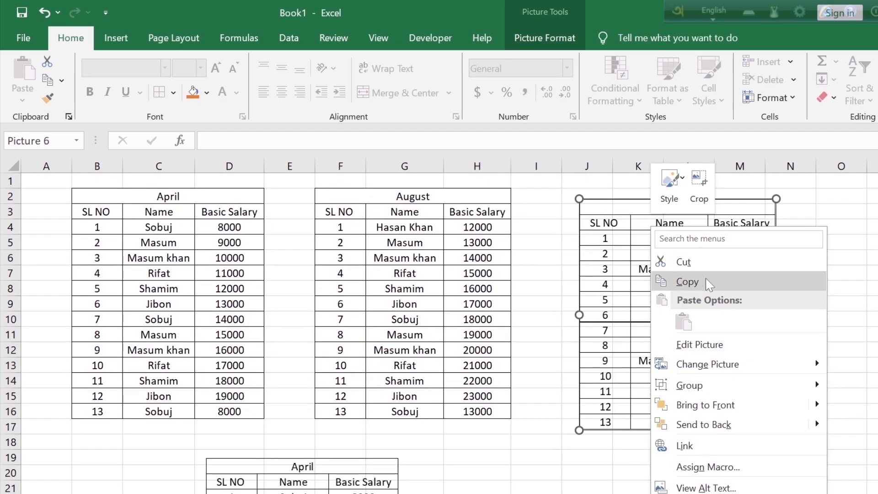
pyautogui.click(708, 283)
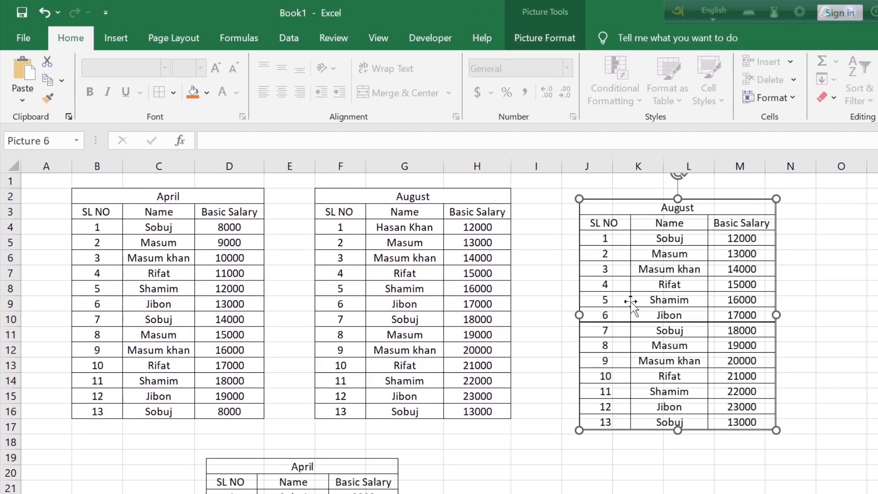
pyautogui.hotkey('alt', 'Tab')
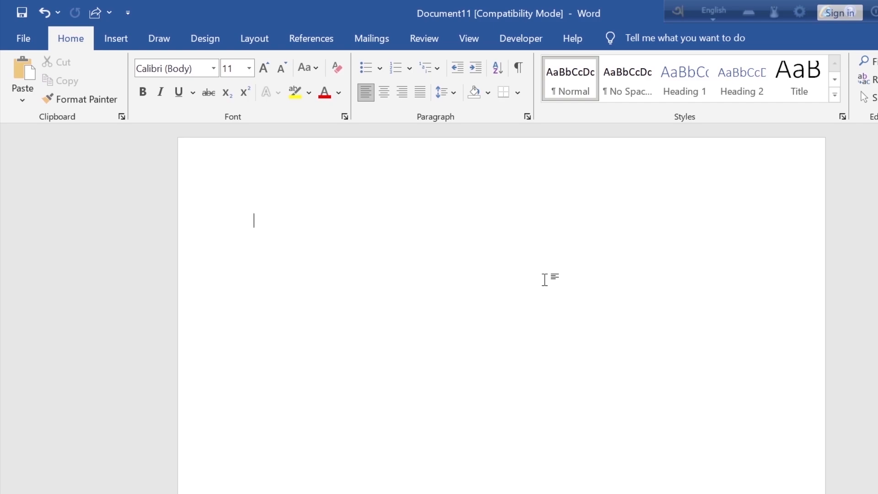
pyautogui.write('August SL NO\tName\tBasic Salary 1\tSobuj\t12000 2\tMasum\t13000 3\tMasum khan\t14000 4\tRifat\t15000 5\tShamim\t16000 6\tJibon\t17000 7\tSobuj\t18000 8\tMasum\t19000 9\tMasum khan\t20000 10\tRifat\t21000 11\tShamim\t22000 12\tJibon\t23000 13\tSobuj\t13000')
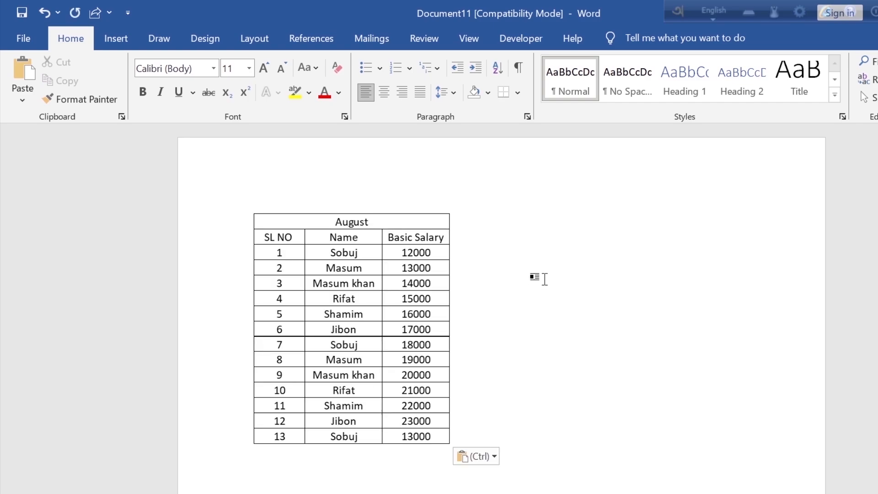
# Step: Give the August picture a text-wrapping position in the Word document and move it to the upper right area of the page
pyautogui.click(362, 238)
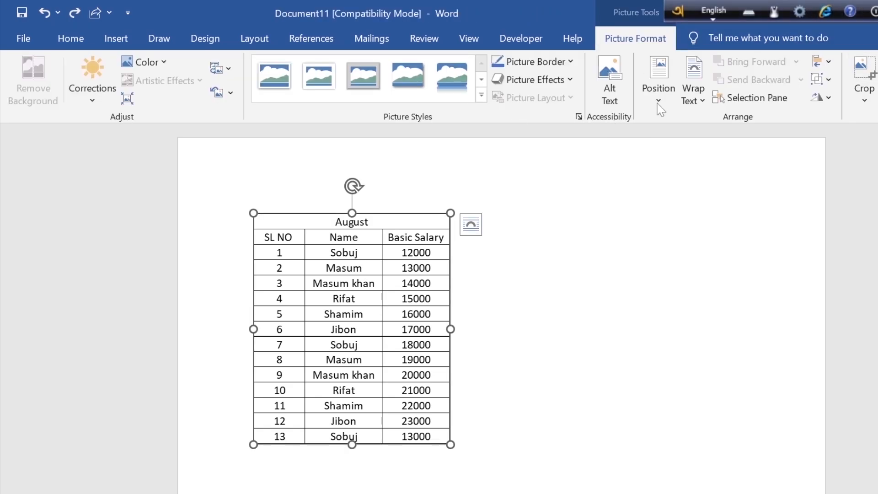
pyautogui.click(659, 87)
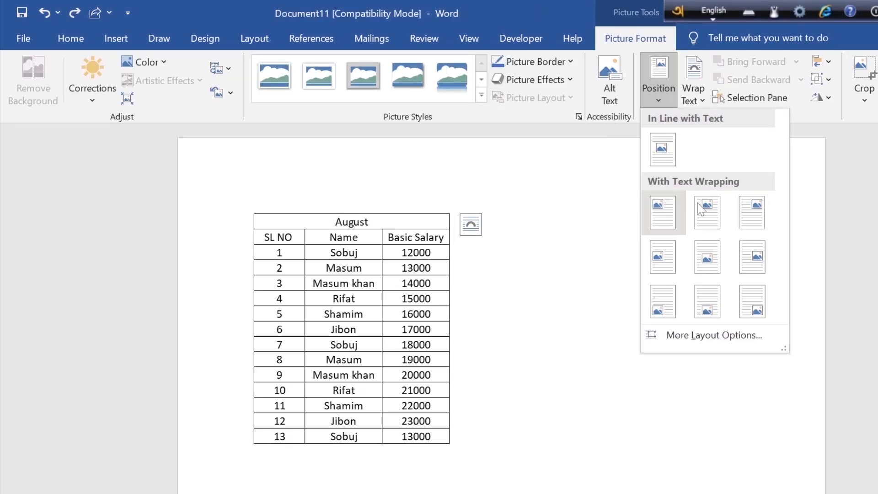
pyautogui.press('Escape')
pyautogui.click(580, 286)
pyautogui.moveTo(580, 286); pyautogui.dragTo(614, 263)
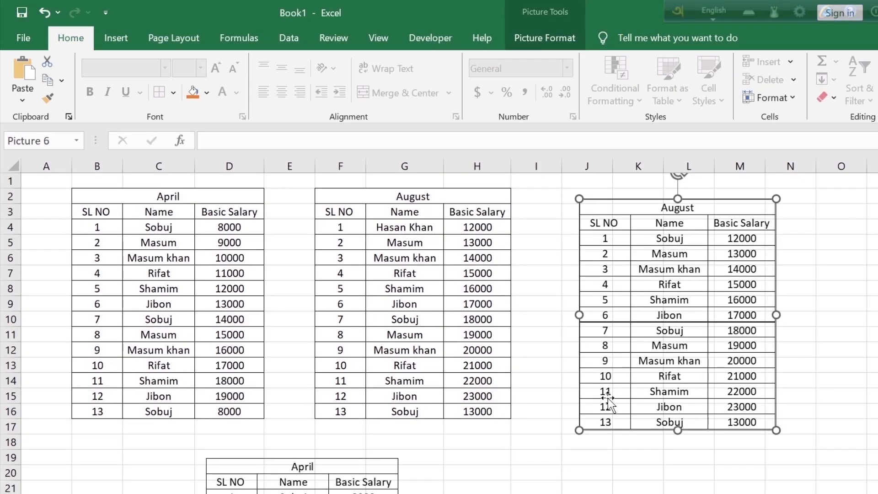
# Step: Copy the April table picture from the Excel sheet and paste it into the Word document below the August picture
pyautogui.click(534, 438)
pyautogui.scroll(-5, 384, 393)
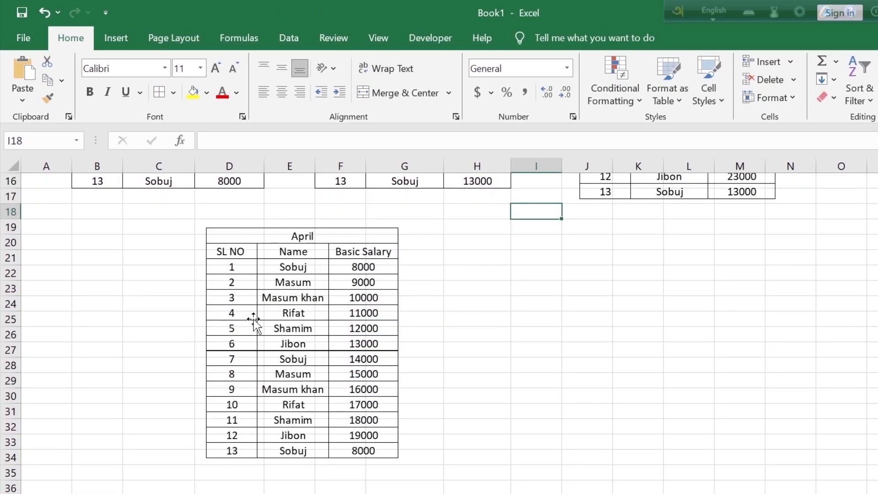
pyautogui.click(296, 315)
pyautogui.rightClick(297, 317)
pyautogui.rightClick(273, 311)
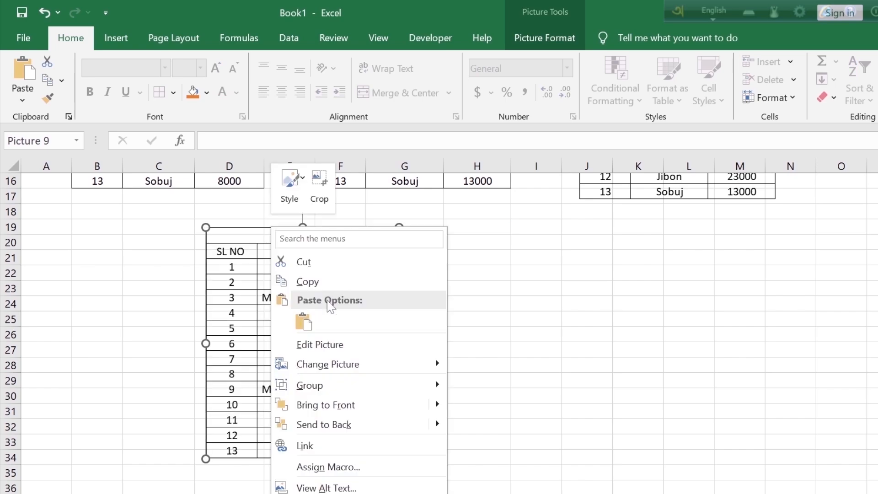
pyautogui.click(328, 284)
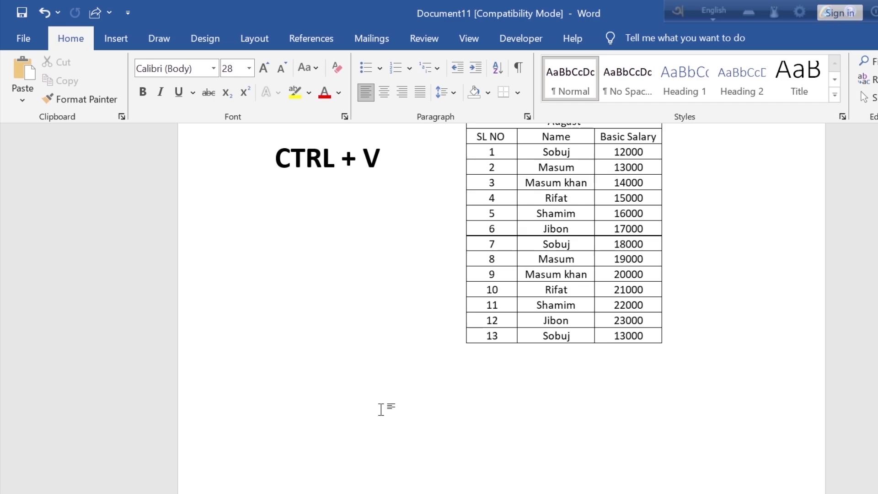
pyautogui.hotkey('ctrl', 'v')
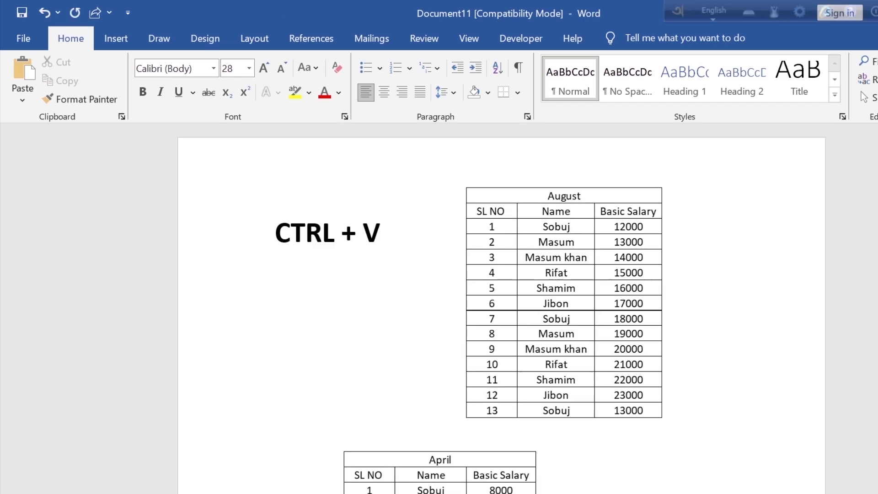
# Step: Shift the August picture slightly to the right on the Word page and check the April picture below it
pyautogui.scroll(5, 535, 392)
pyautogui.scroll(-7, 502, 306)
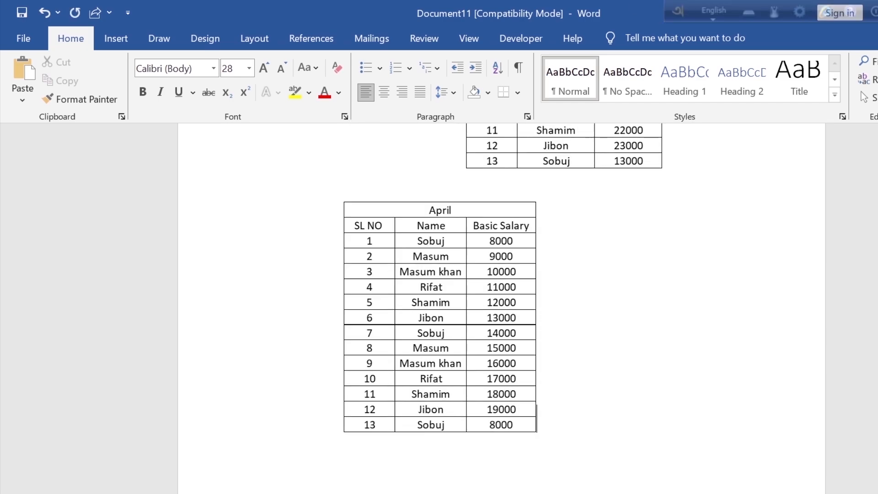
pyautogui.scroll(7, 501, 306)
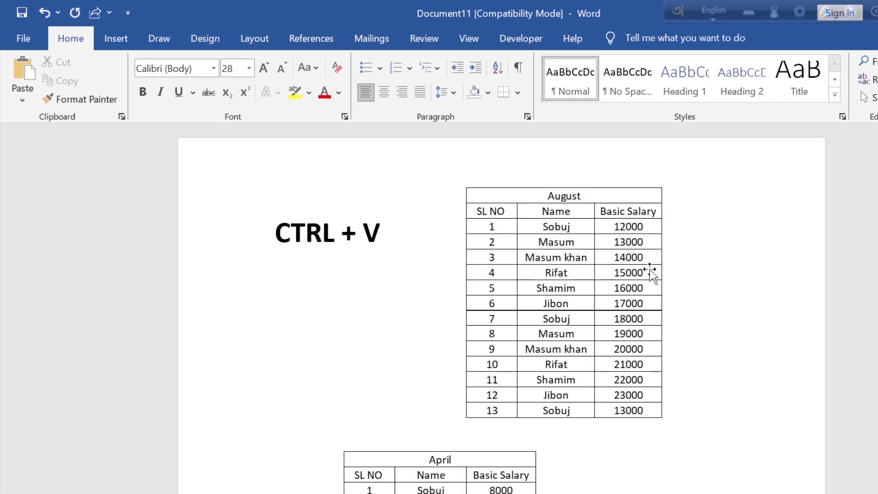
pyautogui.click(646, 227)
pyautogui.moveTo(645, 227); pyautogui.dragTo(655, 229)
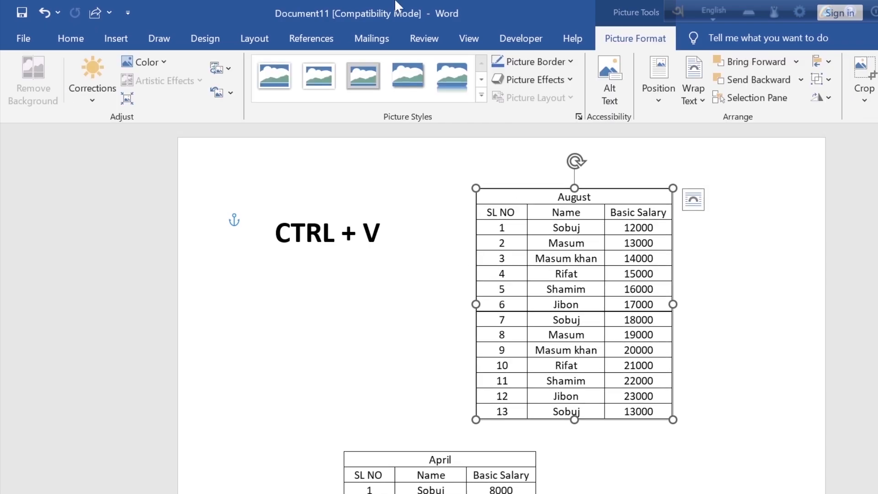
pyautogui.click(619, 437)
pyautogui.scroll(-3, 619, 437)
pyautogui.click(502, 369)
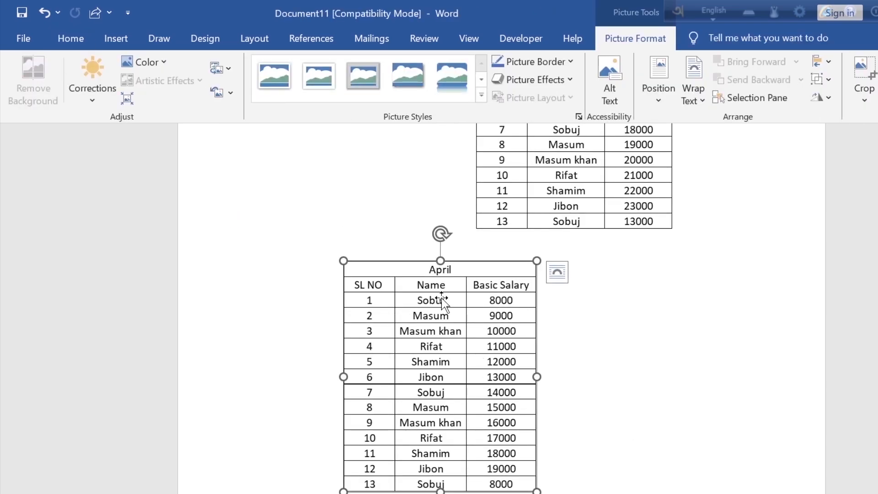
pyautogui.scroll(4, 439, 302)
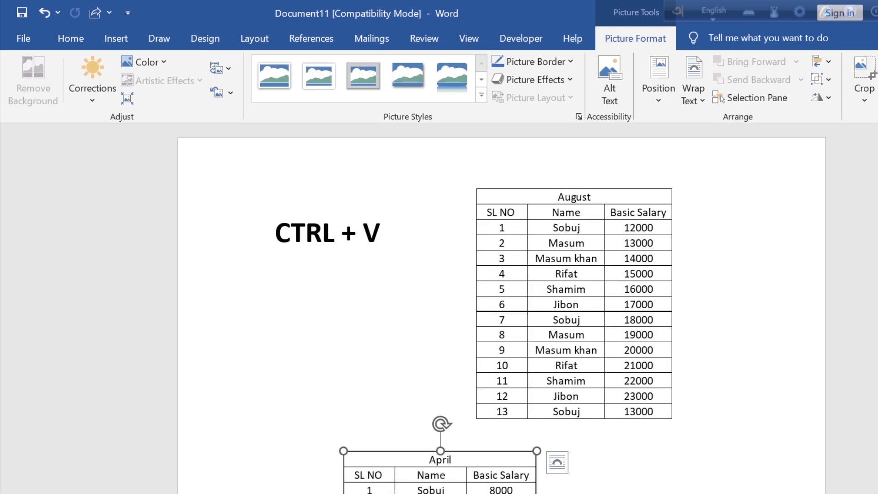
pyautogui.click(770, 467)
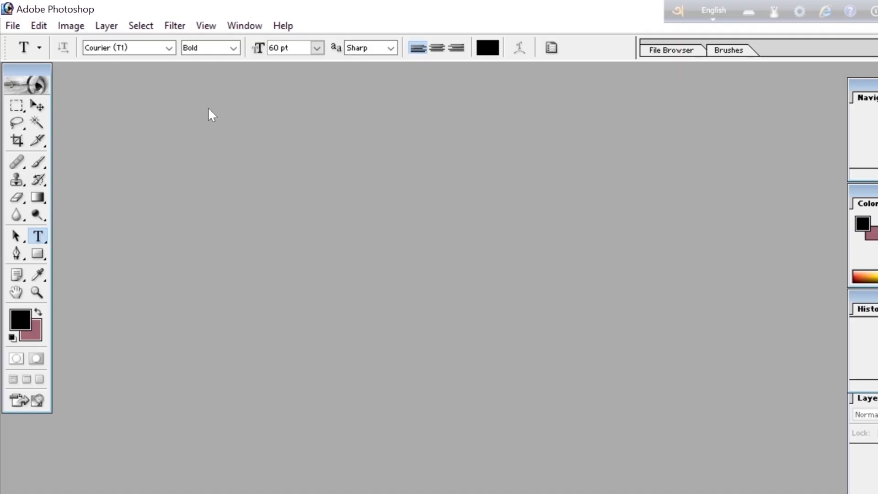
# Step: Create a white RGB image in Photoshop, 400 pixels wide and 300 pixels high at 72 pixels/inch
pyautogui.click(13, 25)
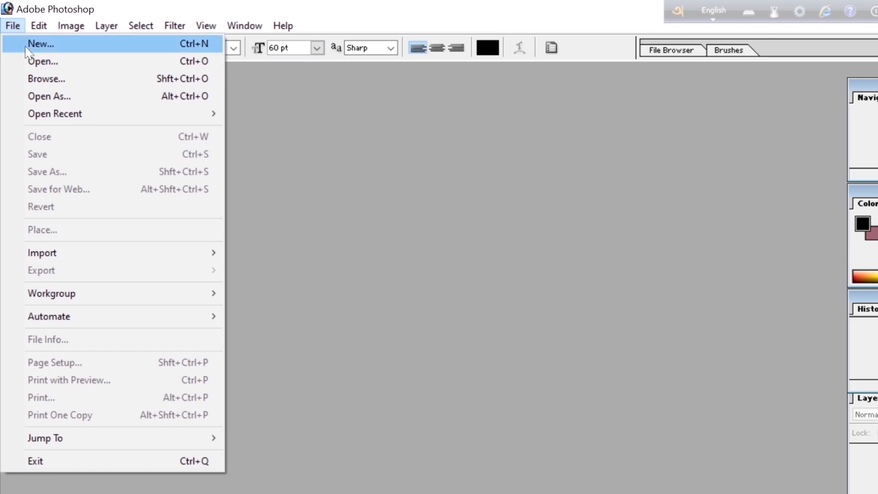
pyautogui.click(26, 47)
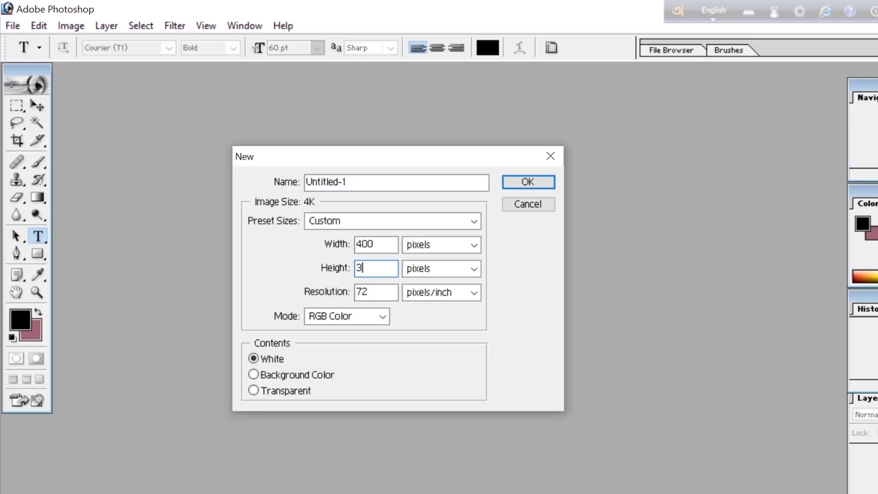
pyautogui.write('00')
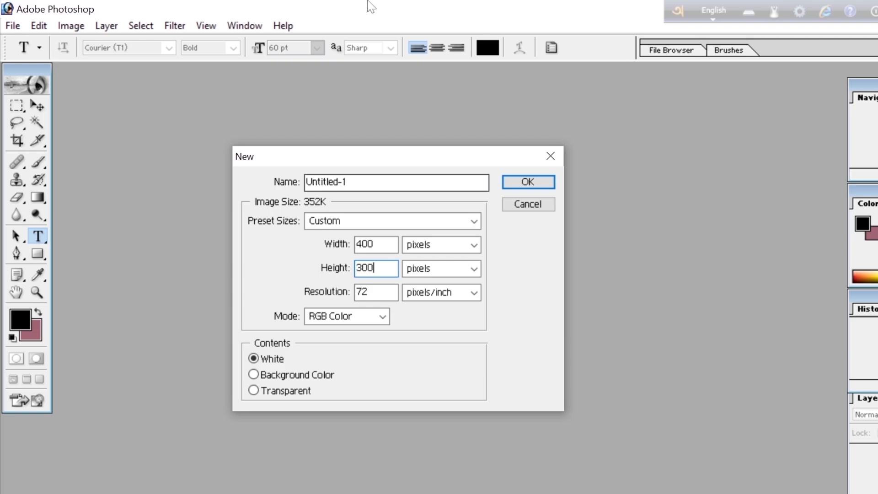
pyautogui.click(529, 184)
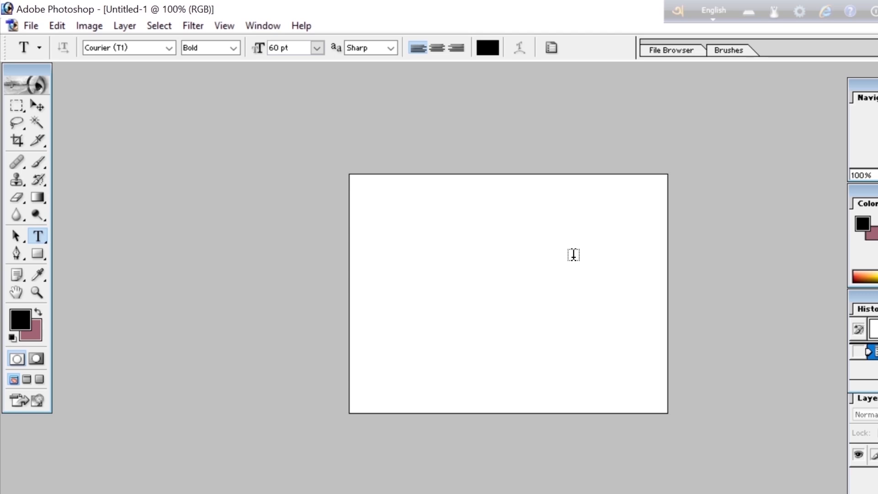
# Step: Copy the August table picture from Excel and paste it into the new Photoshop image
pyautogui.scroll(-2, 573, 255)
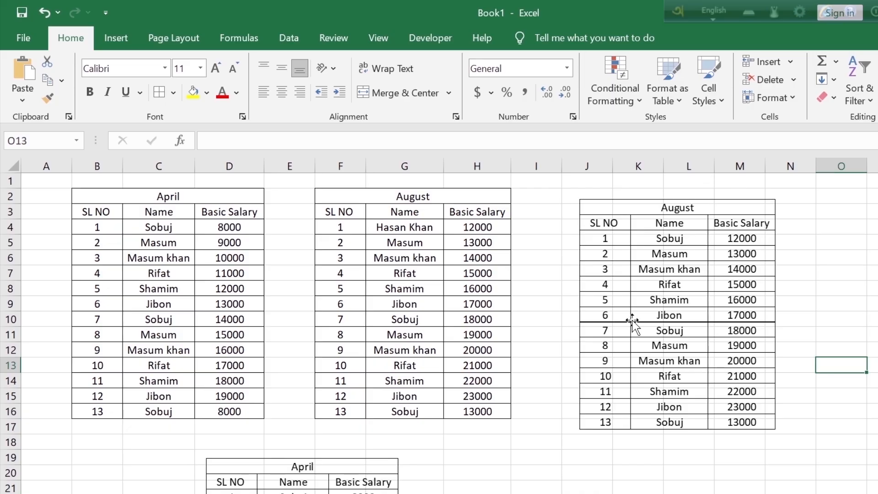
pyautogui.click(688, 298)
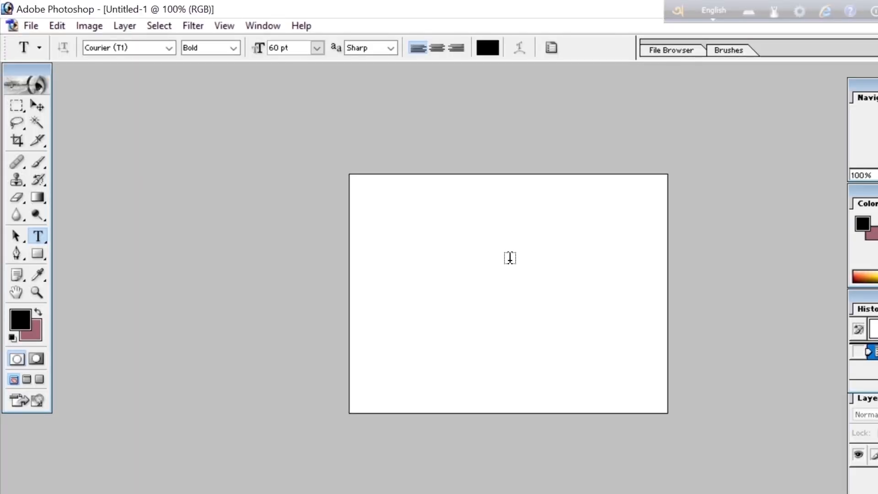
pyautogui.hotkey('ctrl', 'v')
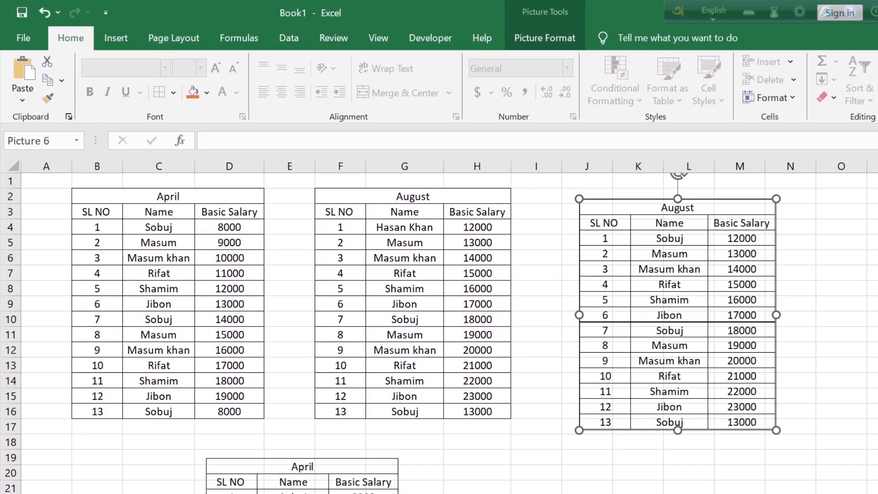
# Step: Copy the April table picture from Excel and paste it onto the 400 by 300 pixel Photoshop canvas
pyautogui.scroll(-5, 439, 326)
pyautogui.click(303, 315)
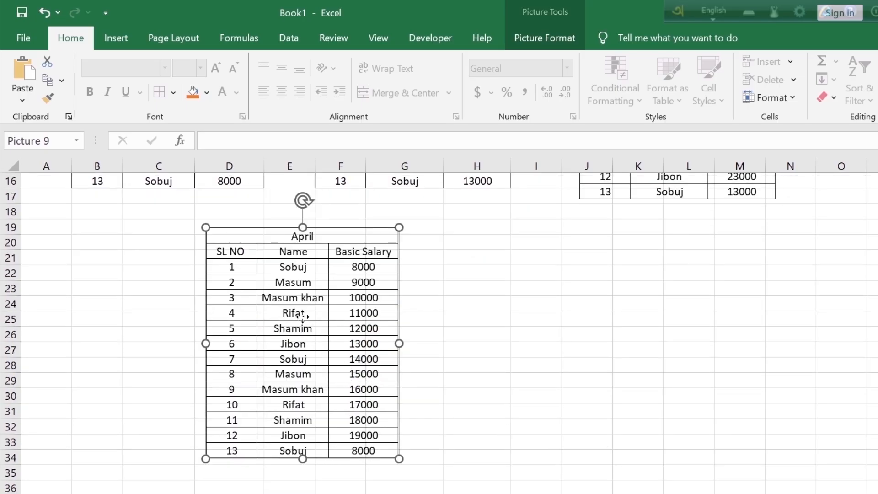
pyautogui.rightClick(303, 315)
pyautogui.click(388, 61)
pyautogui.hotkey('alt', 'Tab')
pyautogui.hotkey('ctrl', 'v')
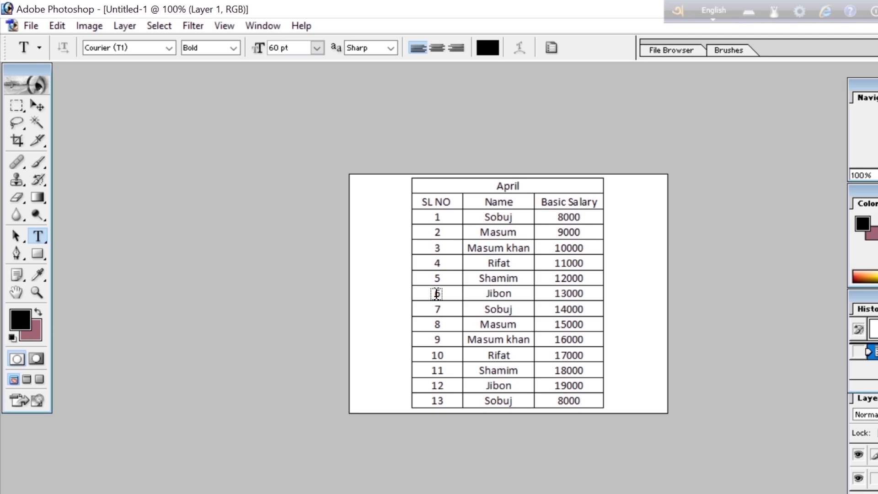
# Step: Return to Excel and shift the August picture slightly right within columns J to N and the April picture right and slightly up
pyautogui.hotkey('alt', 'Tab')
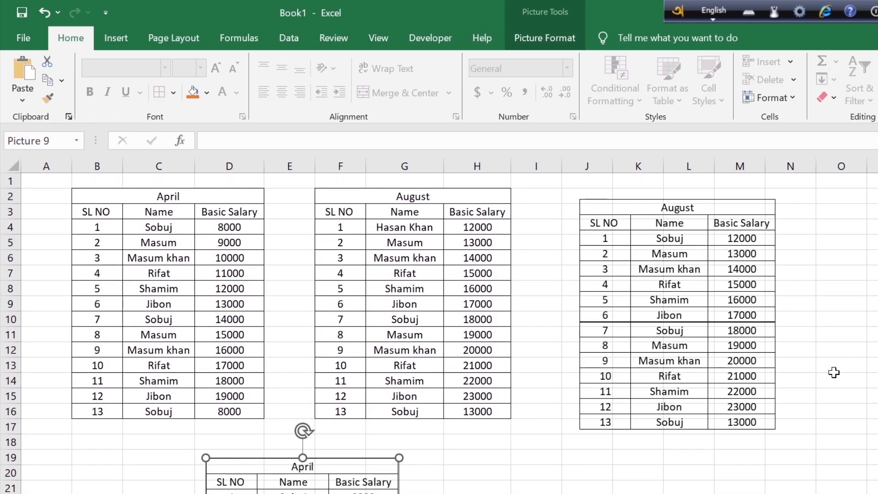
pyautogui.moveTo(722, 339); pyautogui.dragTo(735, 338)
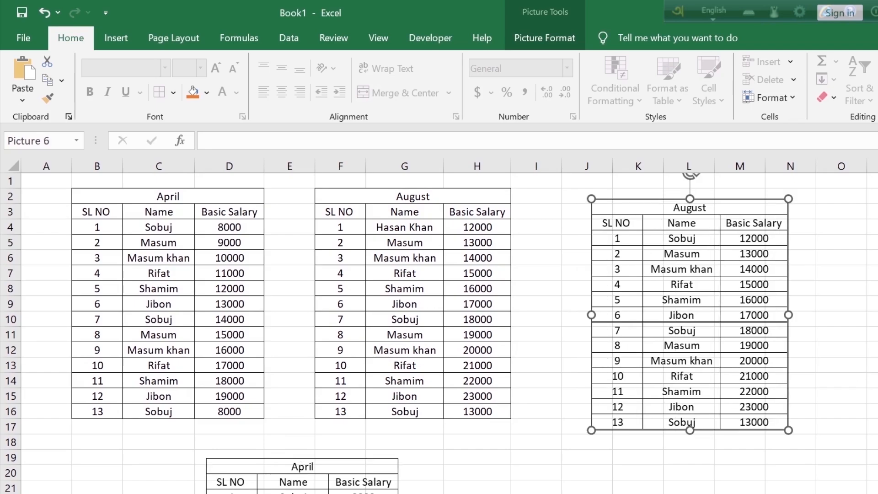
pyautogui.scroll(-4, 439, 333)
pyautogui.moveTo(383, 395); pyautogui.dragTo(354, 373)
pyautogui.scroll(4, 645, 471)
pyautogui.click(645, 471)
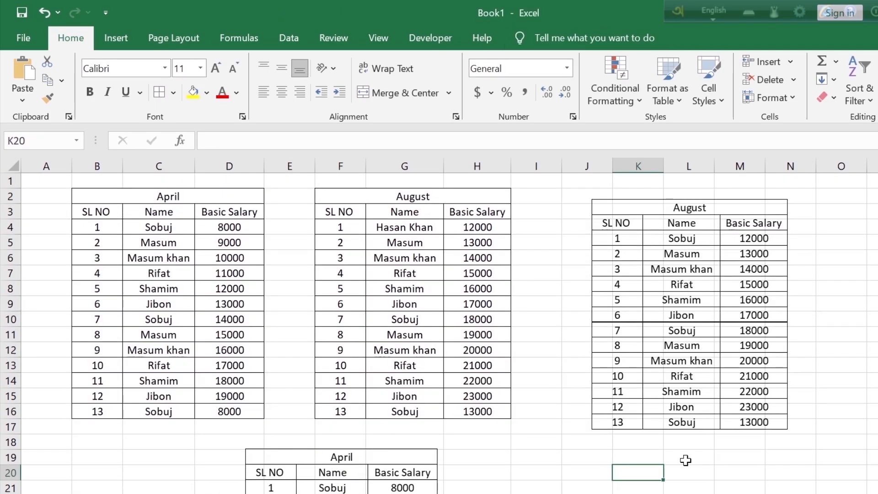